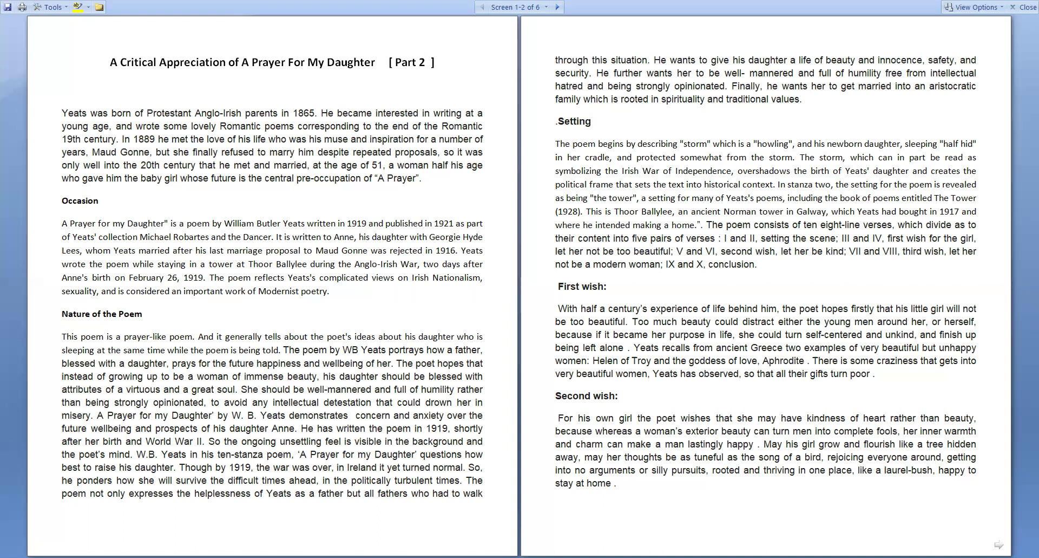
left_click(996, 544)
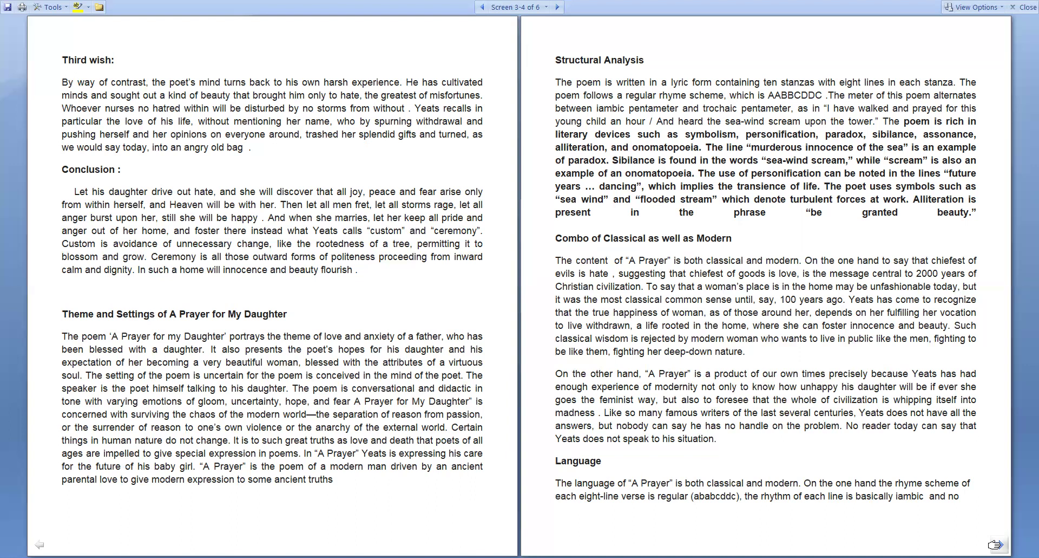
left_click(996, 544)
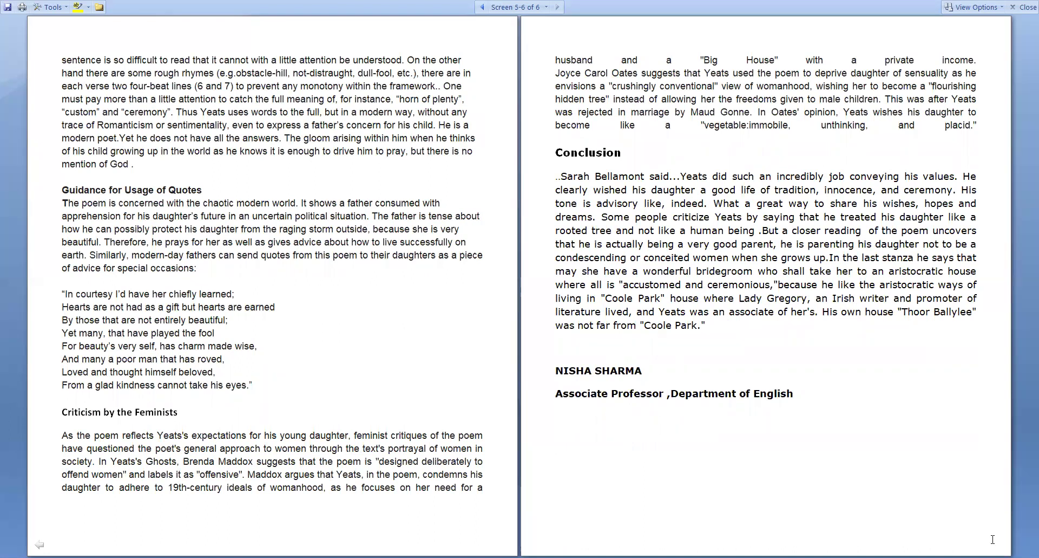